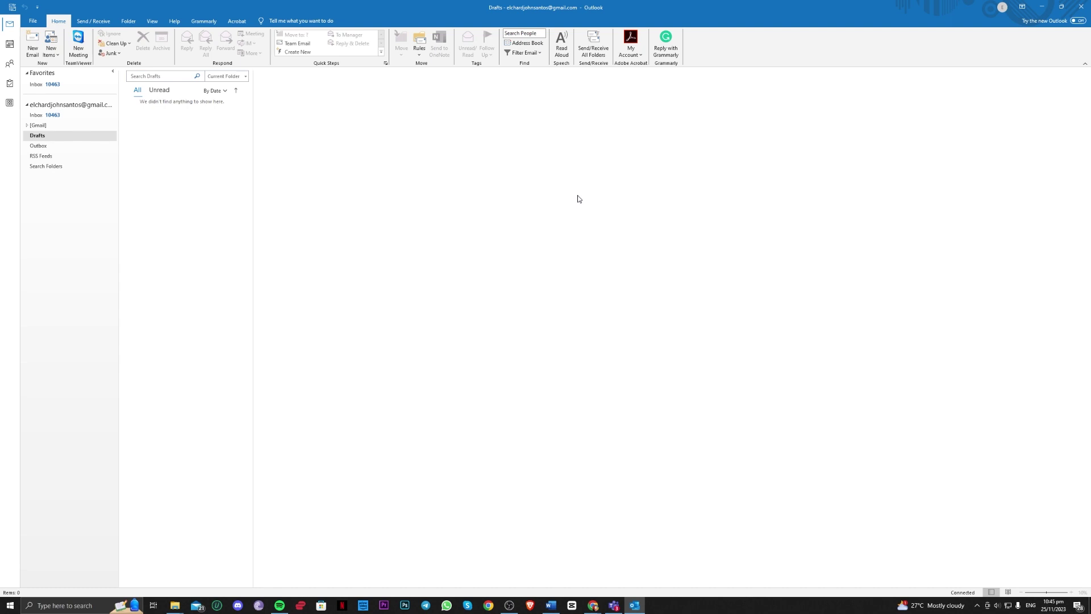
Turn on 'Display online status next to name' in Outlook's People options and apply it.
{"action": "left_click", "coordinate": [35, 21]}
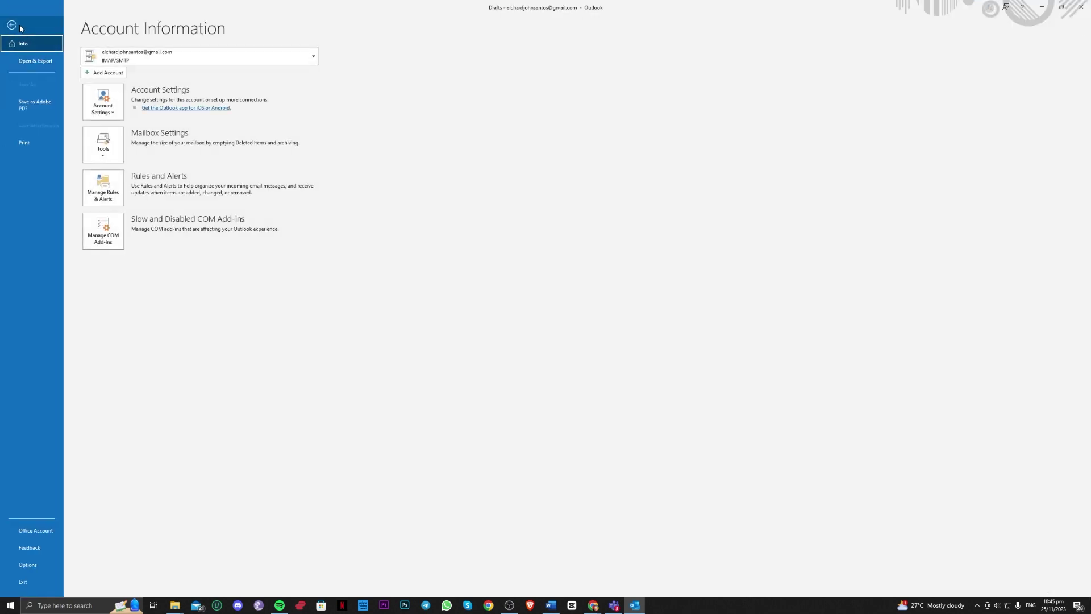
{"action": "left_click", "coordinate": [19, 25]}
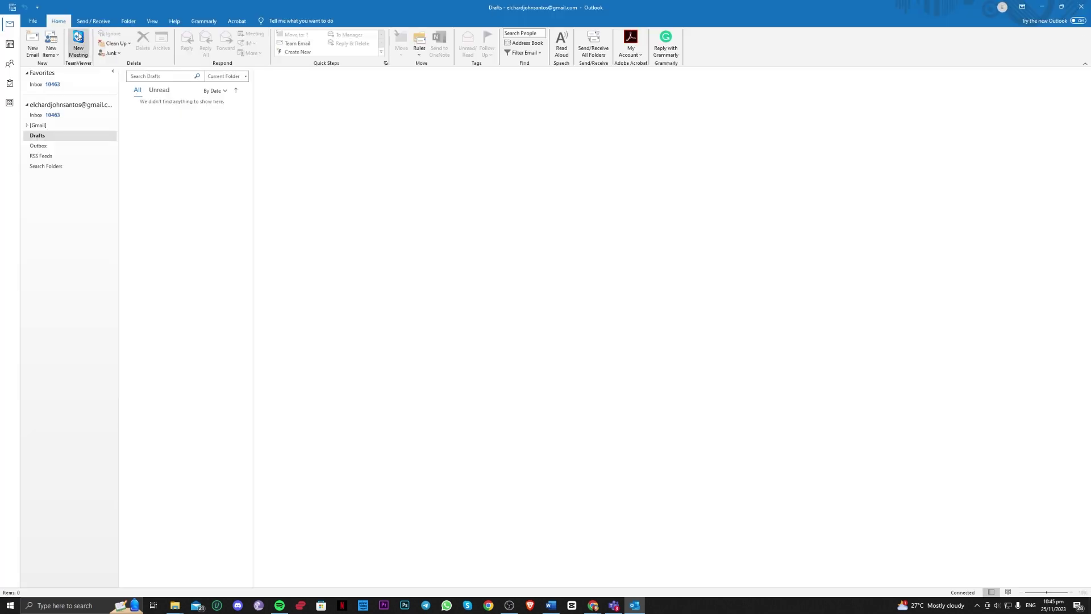
{"action": "left_click", "coordinate": [33, 21]}
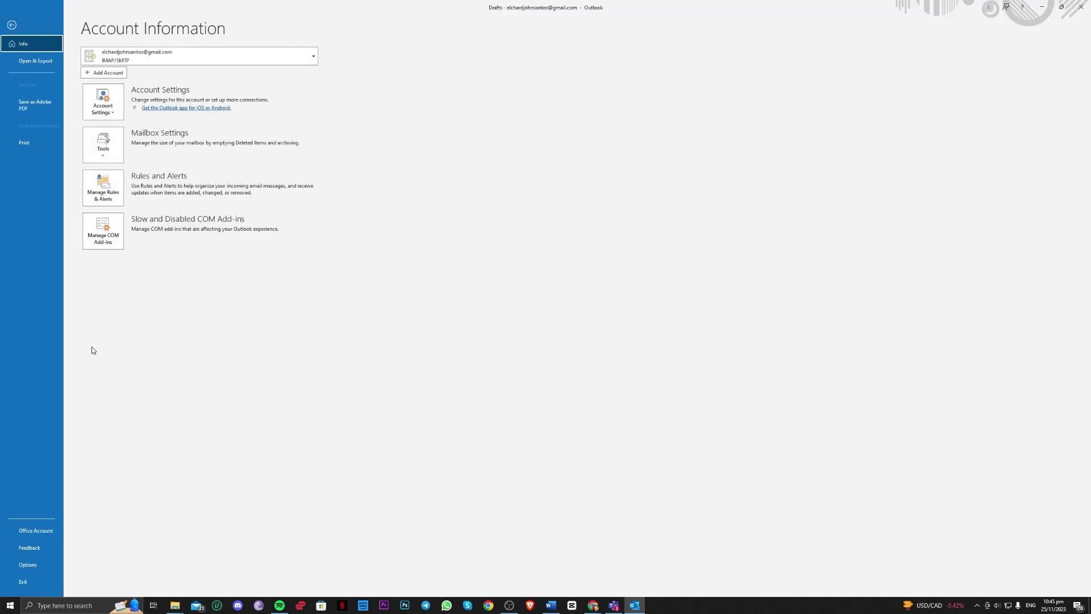
{"action": "left_click", "coordinate": [43, 564]}
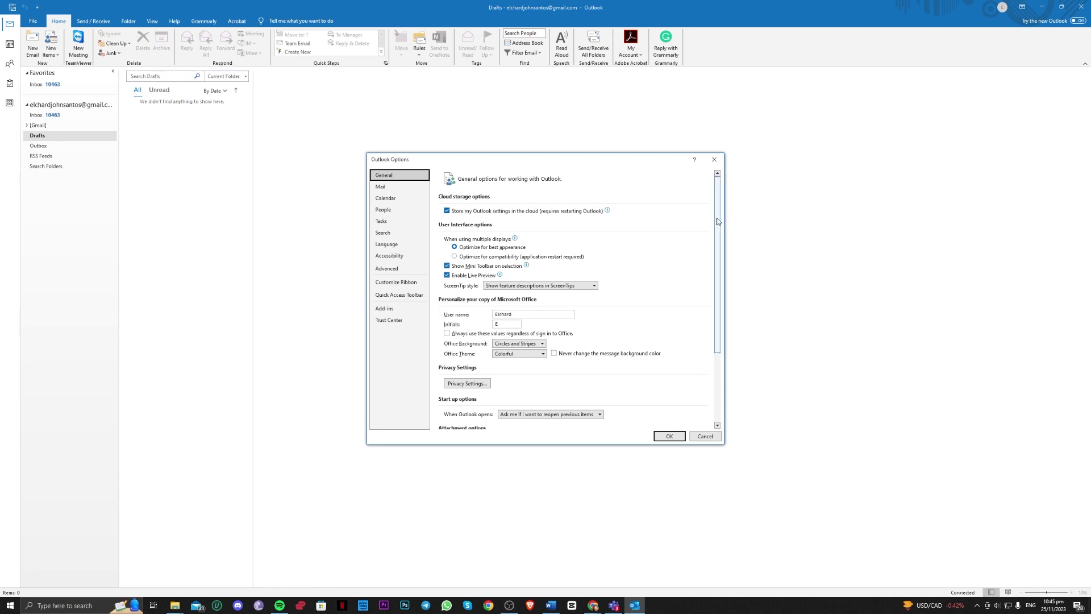
{"action": "left_click", "coordinate": [387, 210]}
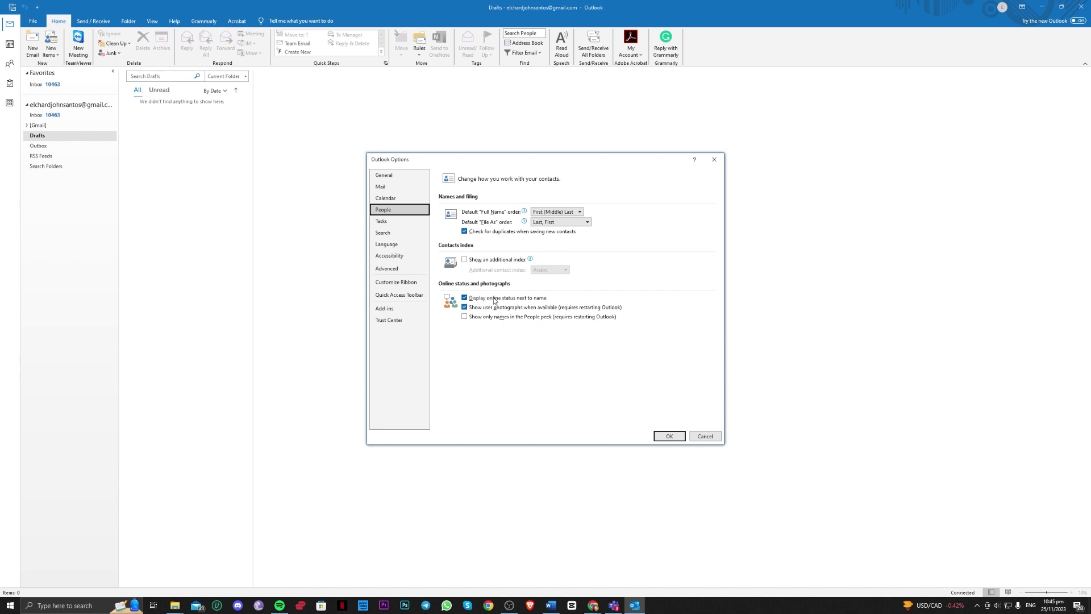
{"action": "left_click", "coordinate": [466, 301]}
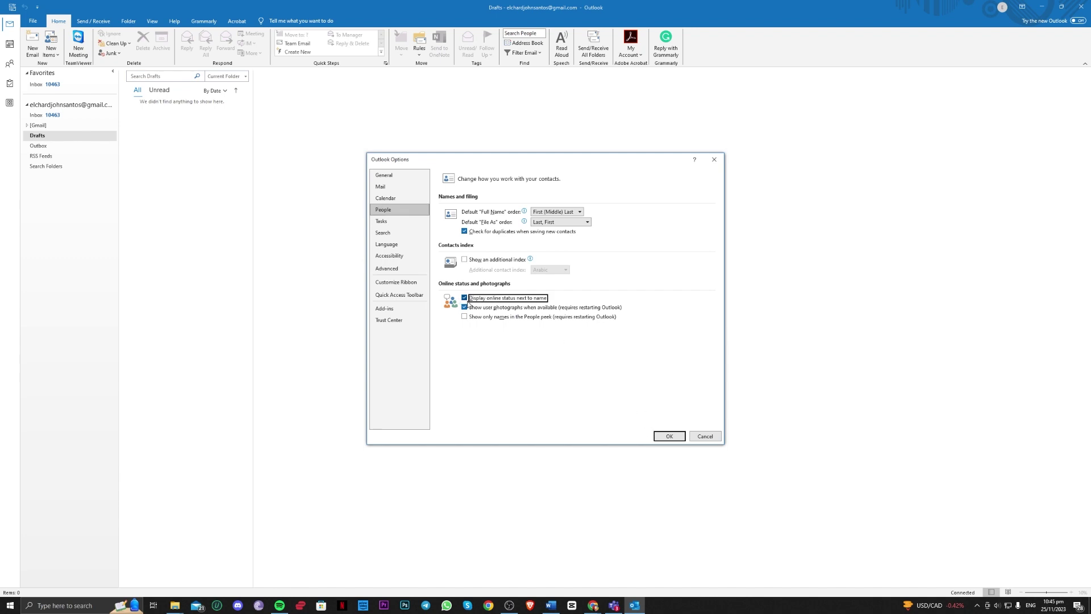
{"action": "left_click", "coordinate": [678, 436]}
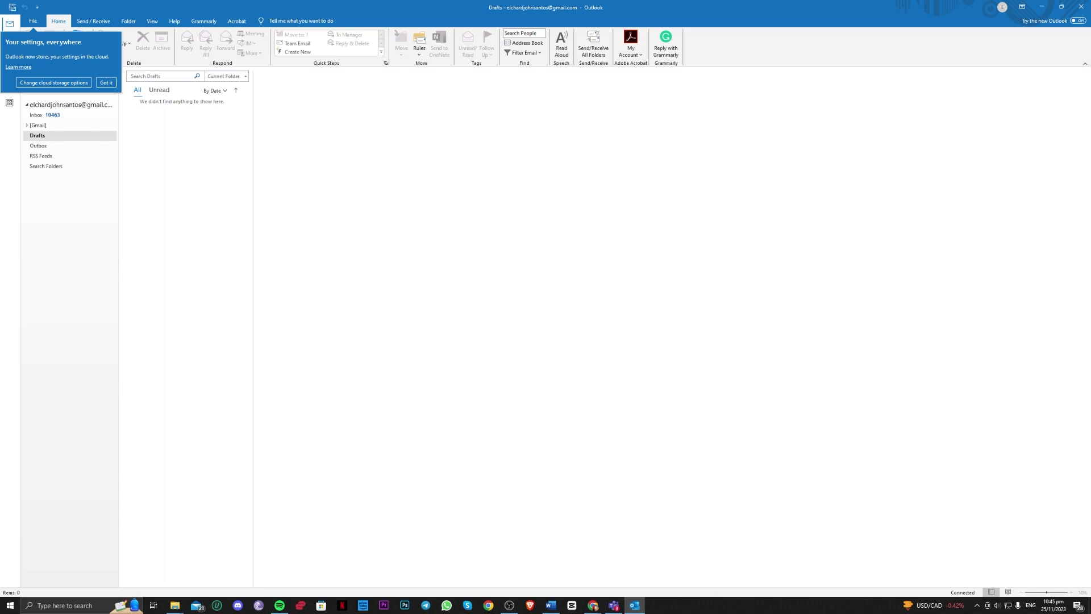
Dismiss Outlook's cloud-settings notice and switch to Teams, viewing Activity then Chat.
{"action": "left_click", "coordinate": [407, 250]}
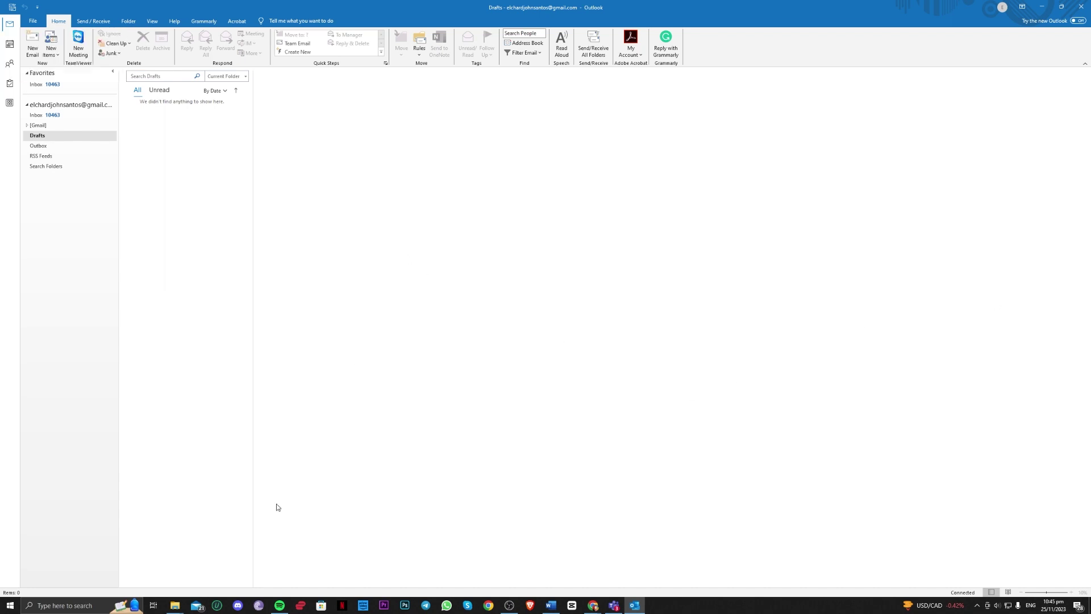
{"action": "left_click", "coordinate": [614, 605]}
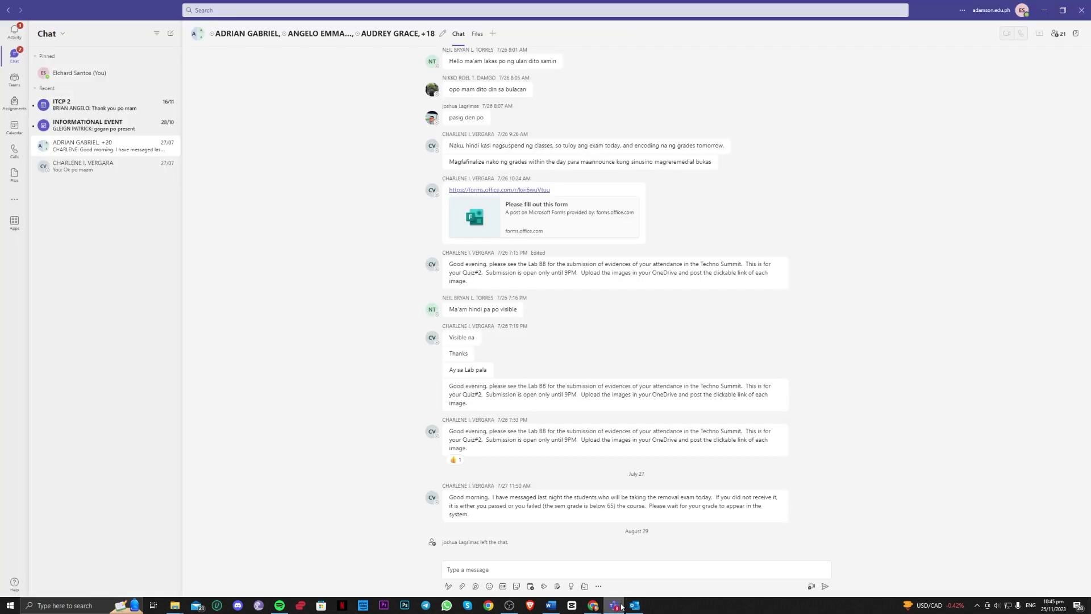
{"action": "left_click", "coordinate": [14, 29]}
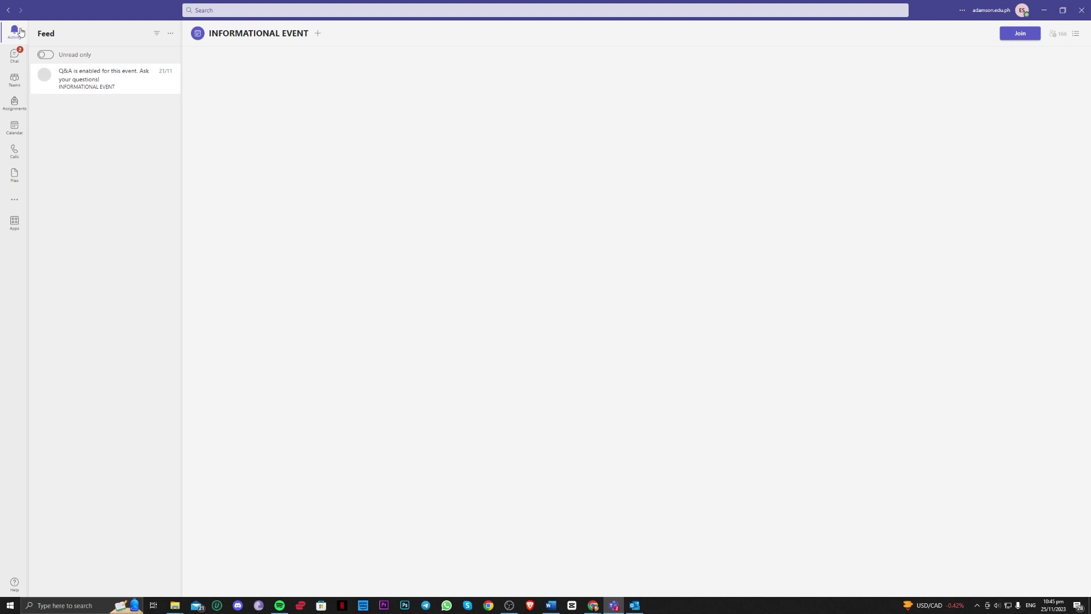
{"action": "left_click", "coordinate": [7, 11]}
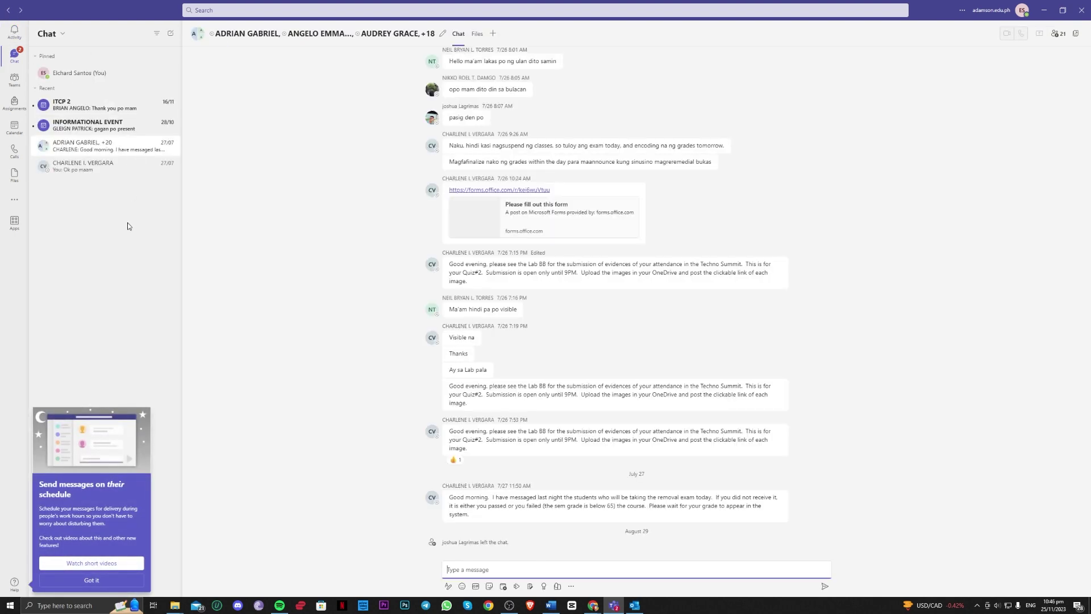
Open Teams Settings, dismiss the scheduled-messages tip, and scroll the General options.
{"action": "left_click", "coordinate": [962, 9]}
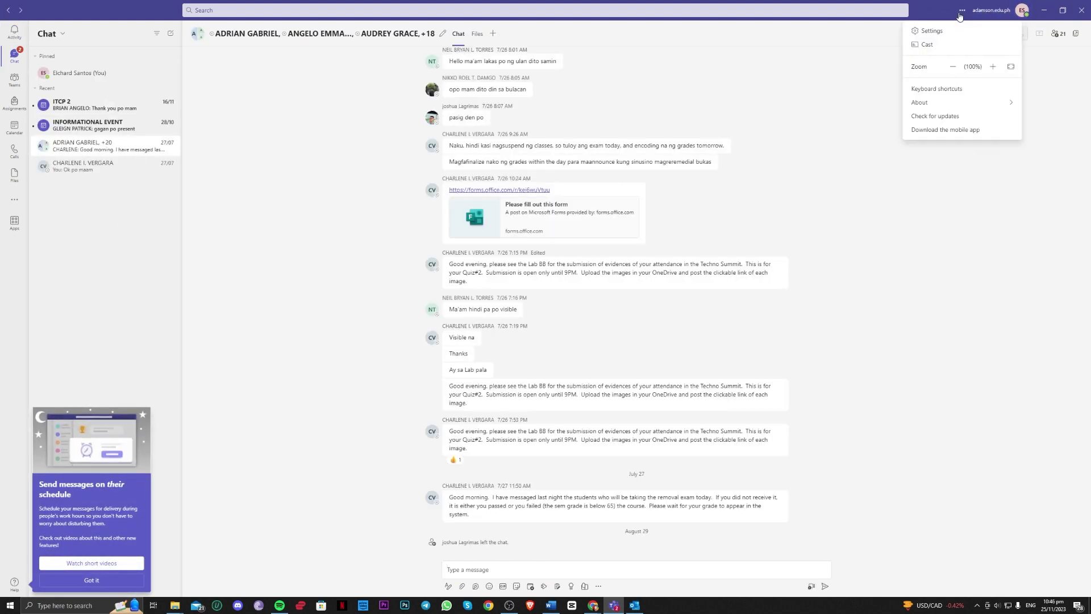
{"action": "left_click", "coordinate": [930, 31]}
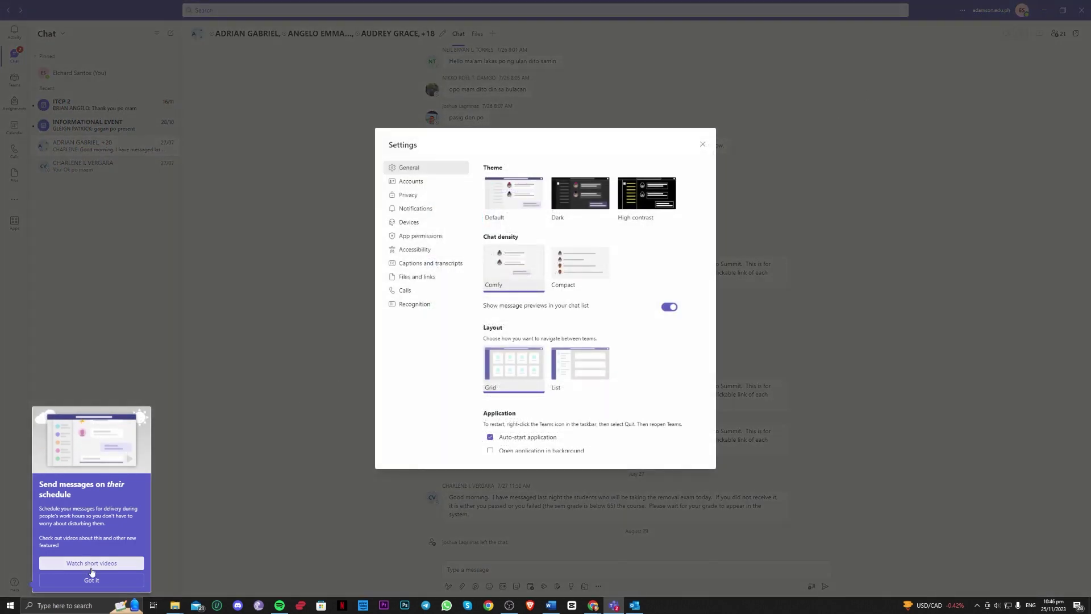
{"action": "left_click", "coordinate": [92, 580]}
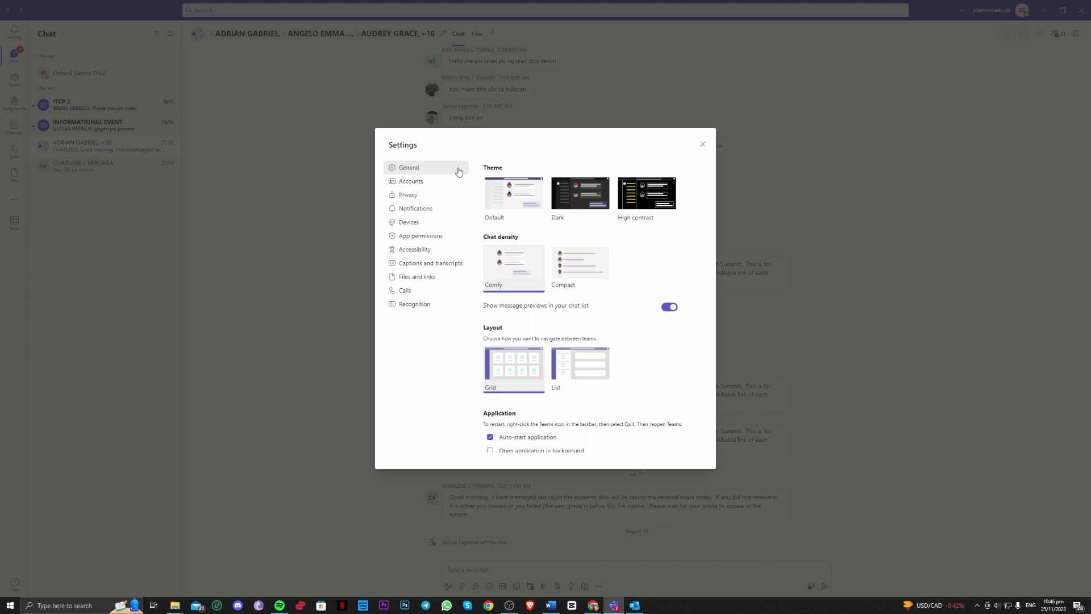
{"action": "left_click_drag", "start_coordinate": [713, 185], "coordinate": [704, 291]}
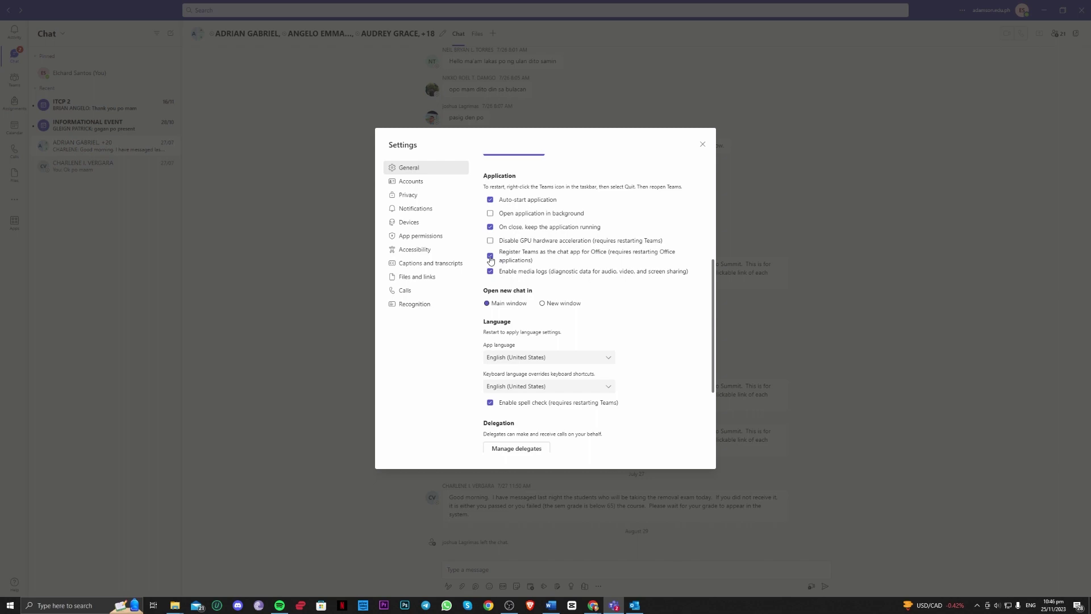
Close Teams settings, the download-manager warning and Teams, then minimize Outlook and Chrome.
{"action": "left_click", "coordinate": [702, 144]}
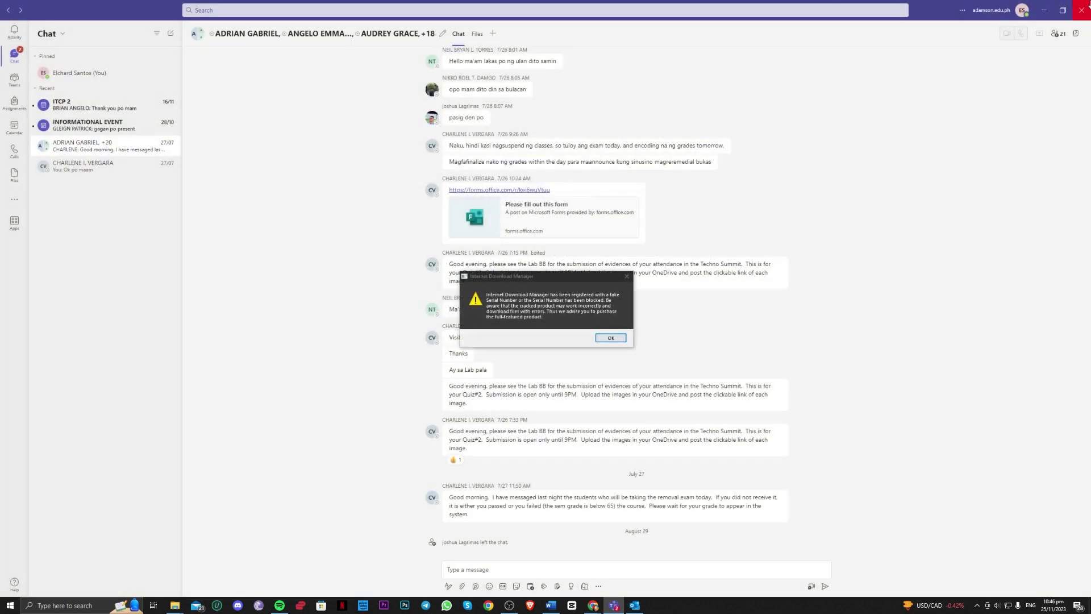
{"action": "left_click", "coordinate": [627, 277]}
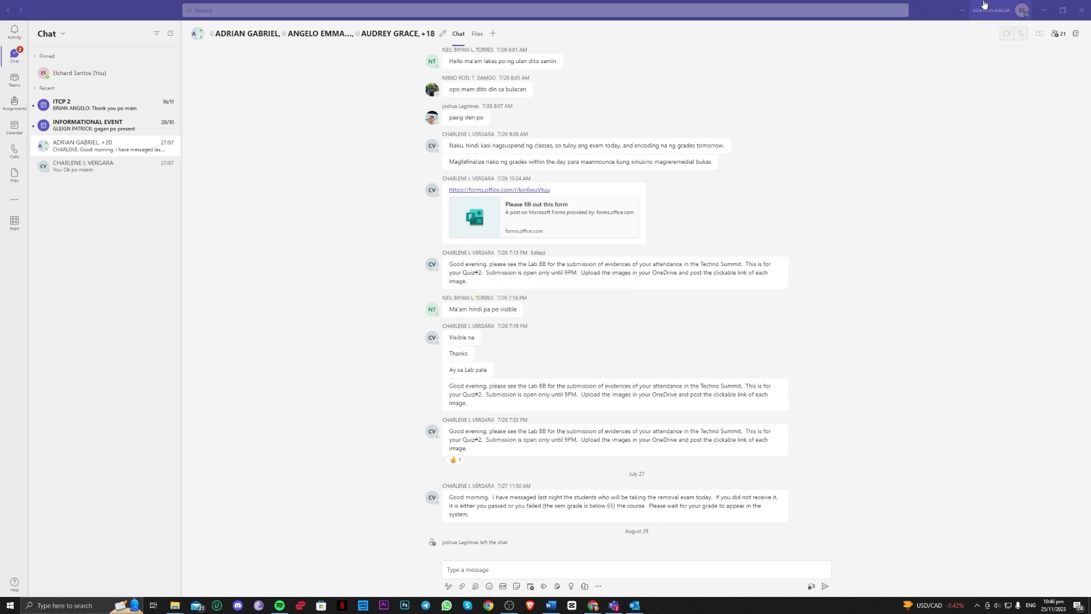
{"action": "left_click", "coordinate": [1077, 9]}
{"action": "left_click", "coordinate": [1043, 11]}
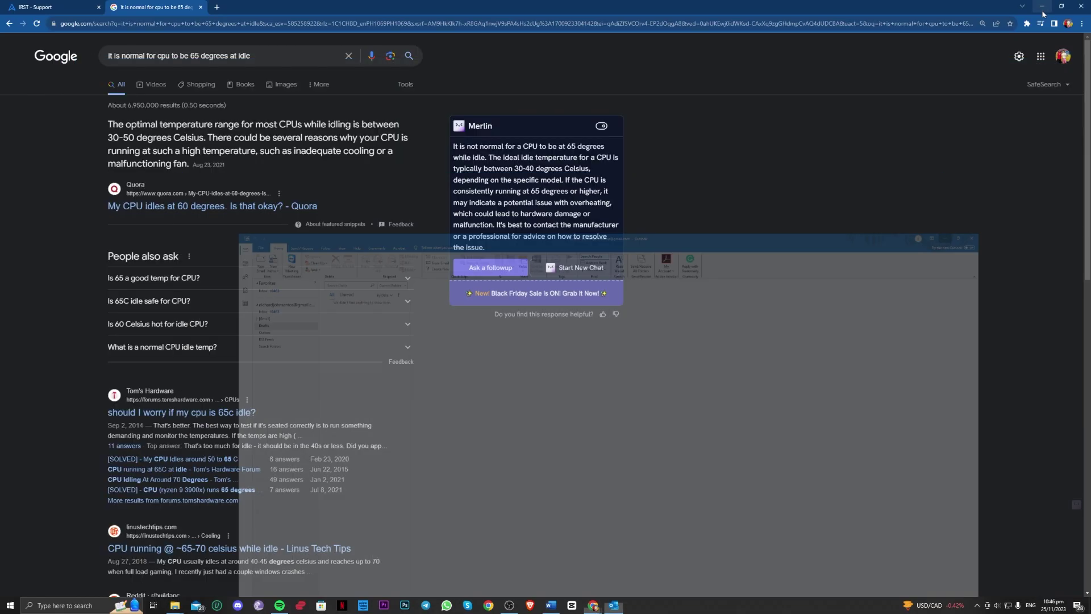
{"action": "left_click", "coordinate": [1043, 7]}
Bring up the Start menu's power options, then close Start without choosing one.
{"action": "key", "text": "super"}
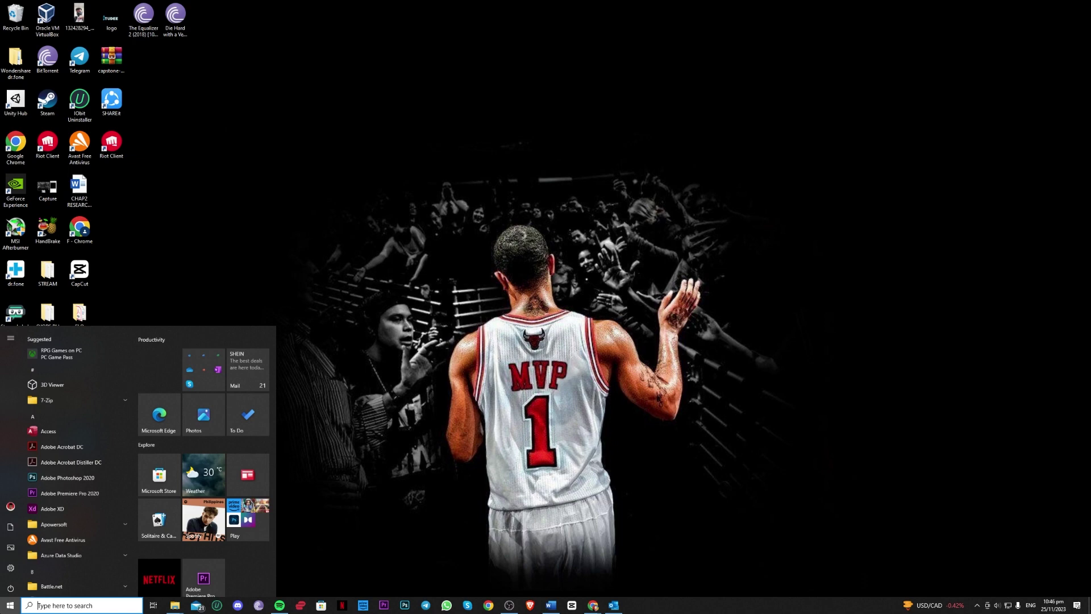
{"action": "left_click", "coordinate": [10, 588]}
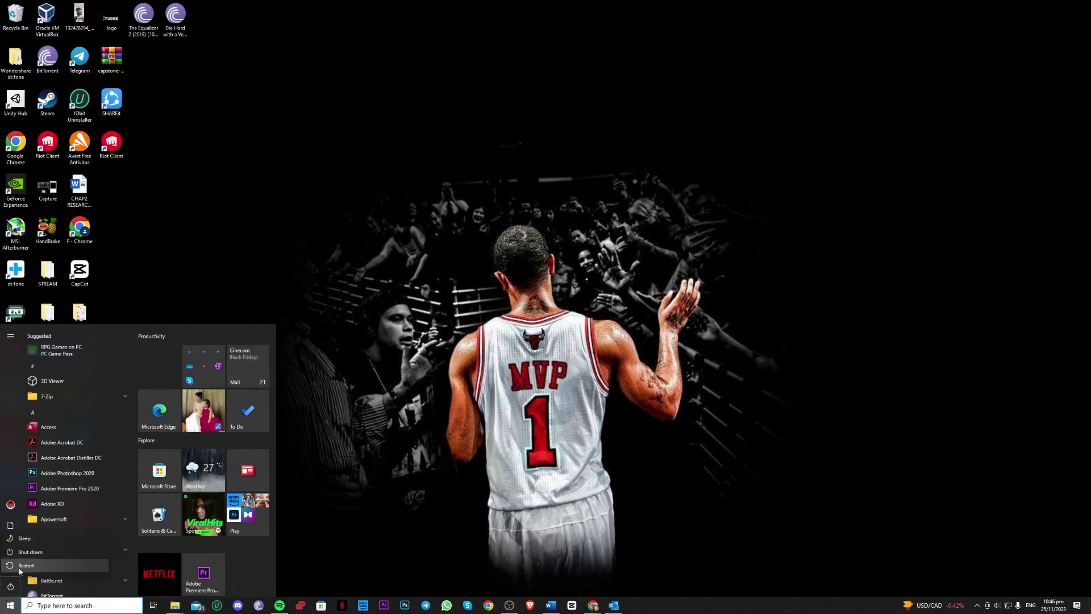
{"action": "left_click", "coordinate": [404, 410]}
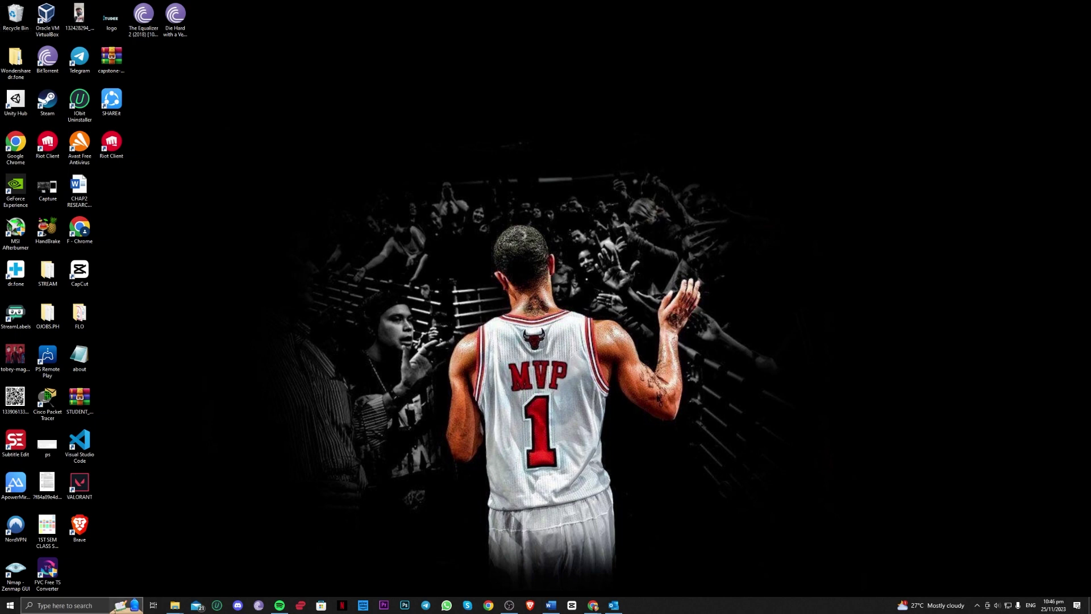
Open Apps & features in Windows Settings by searching for 'app'.
{"action": "left_click", "coordinate": [116, 607]}
{"action": "type", "text": "app"}
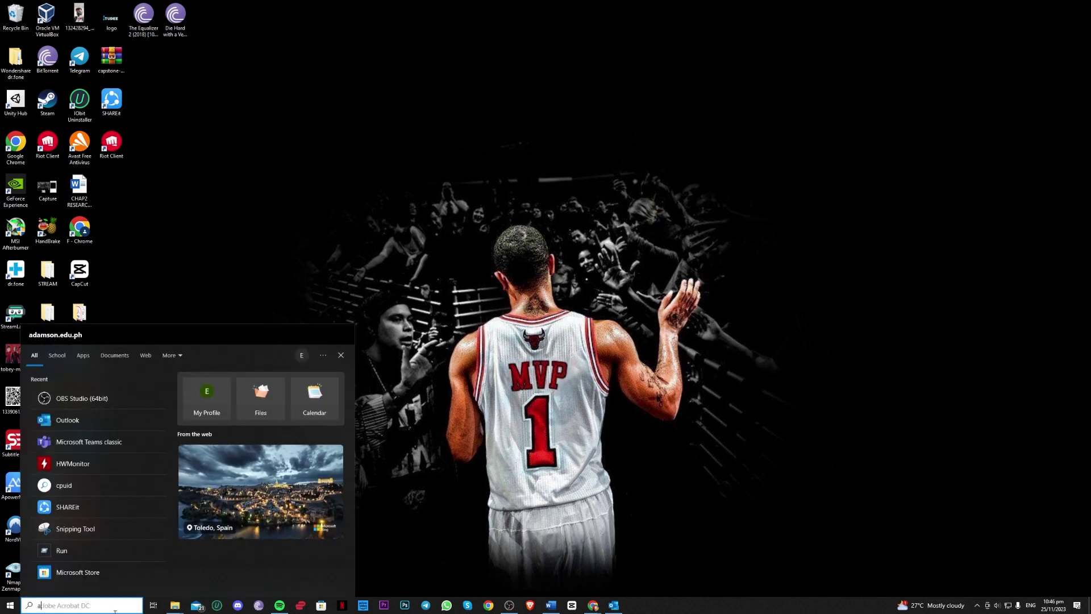
{"action": "key", "text": "Down"}
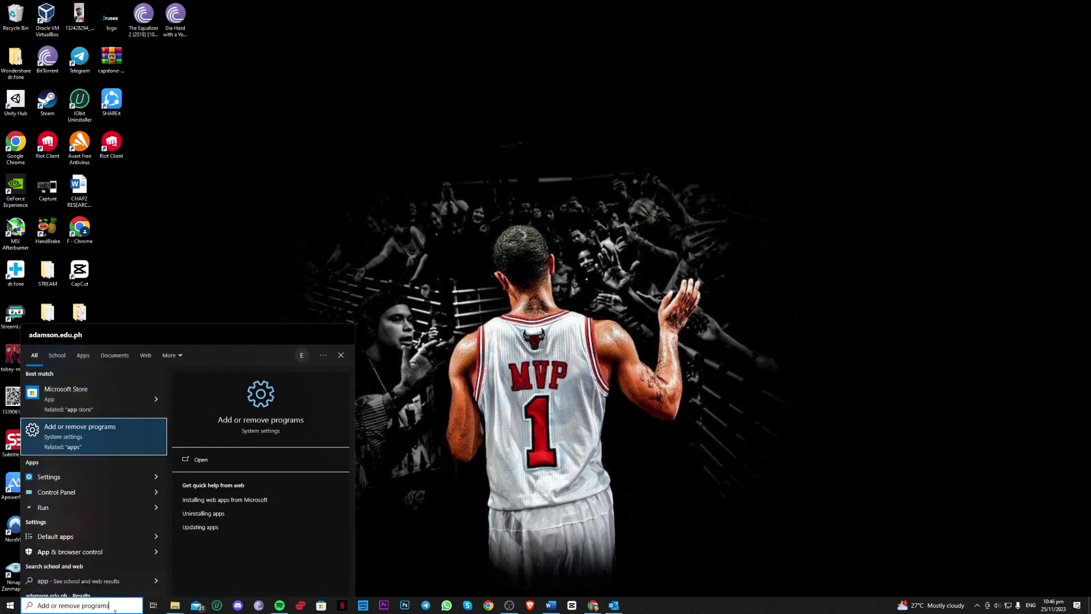
{"action": "left_click", "coordinate": [92, 448]}
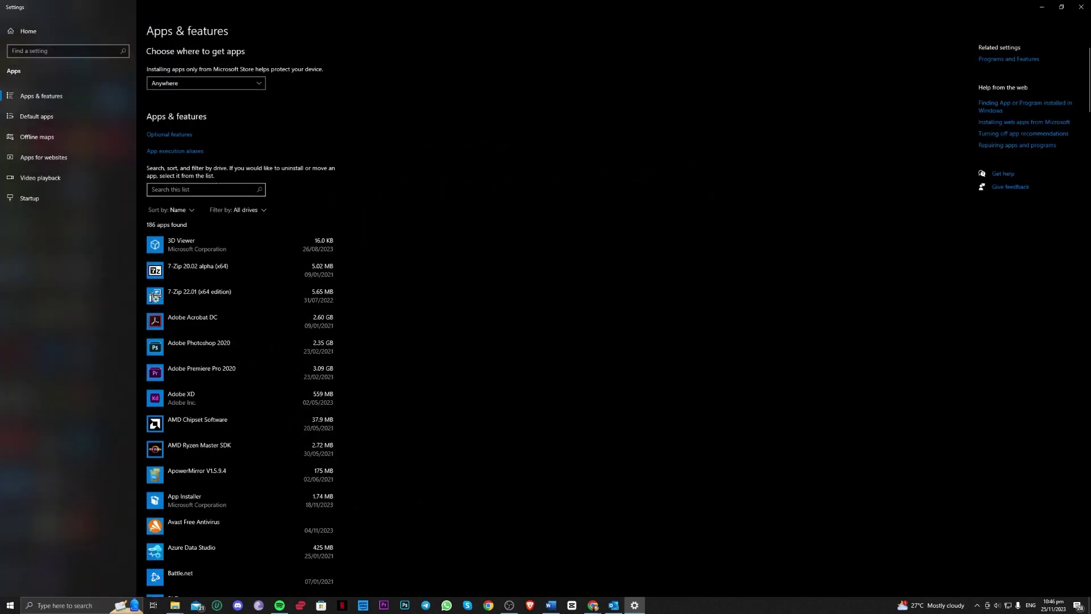
Search the installed apps list for 'office 365', which returns no matches.
{"action": "left_click", "coordinate": [228, 191]}
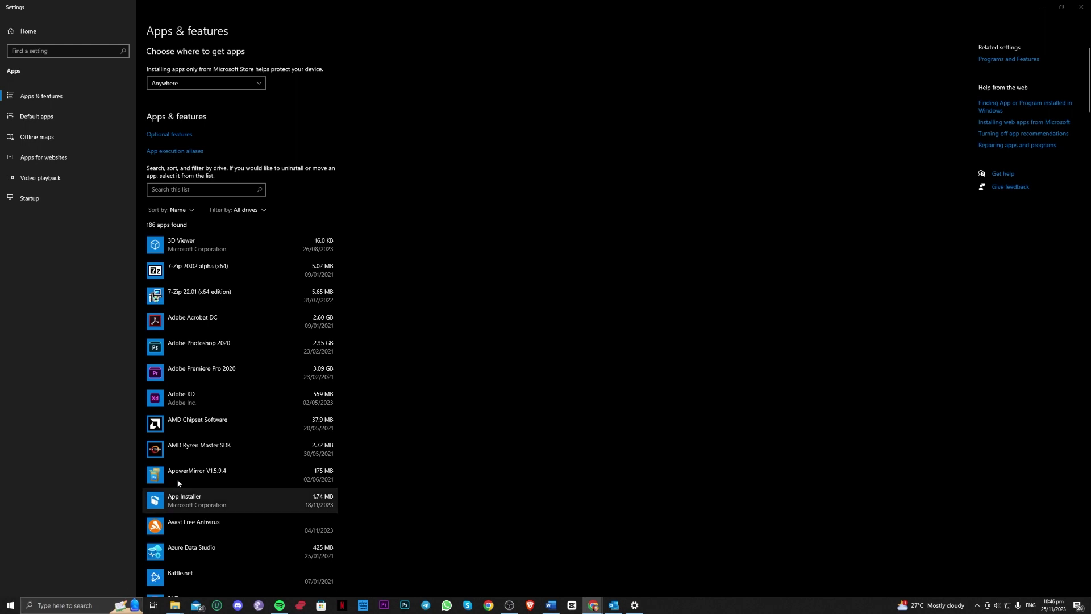
{"action": "left_click", "coordinate": [221, 84]}
{"action": "left_click", "coordinate": [210, 187]}
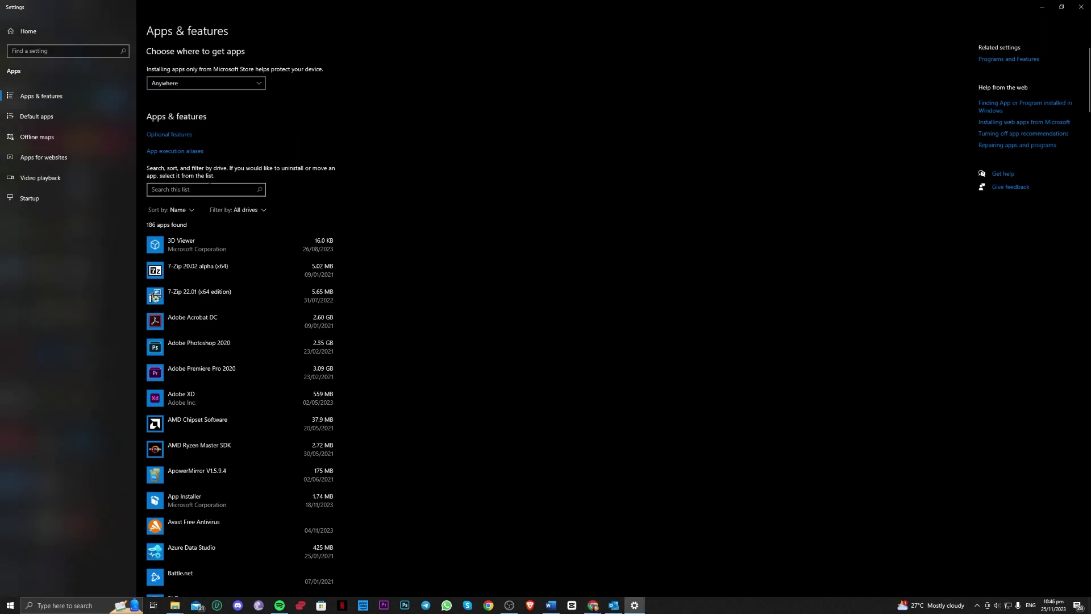
{"action": "left_click", "coordinate": [222, 190]}
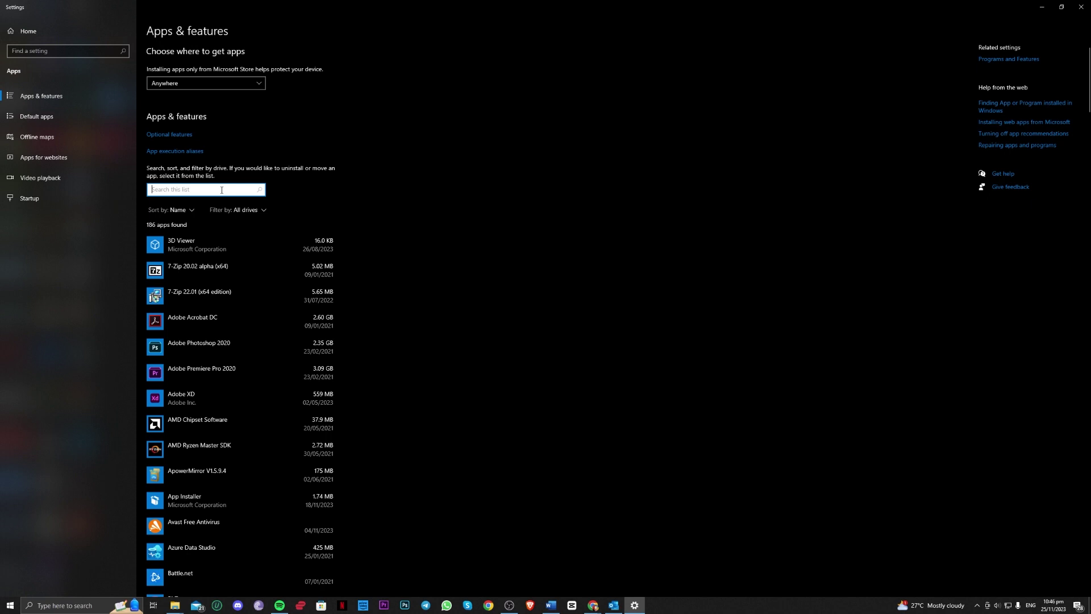
{"action": "type", "text": "office "}
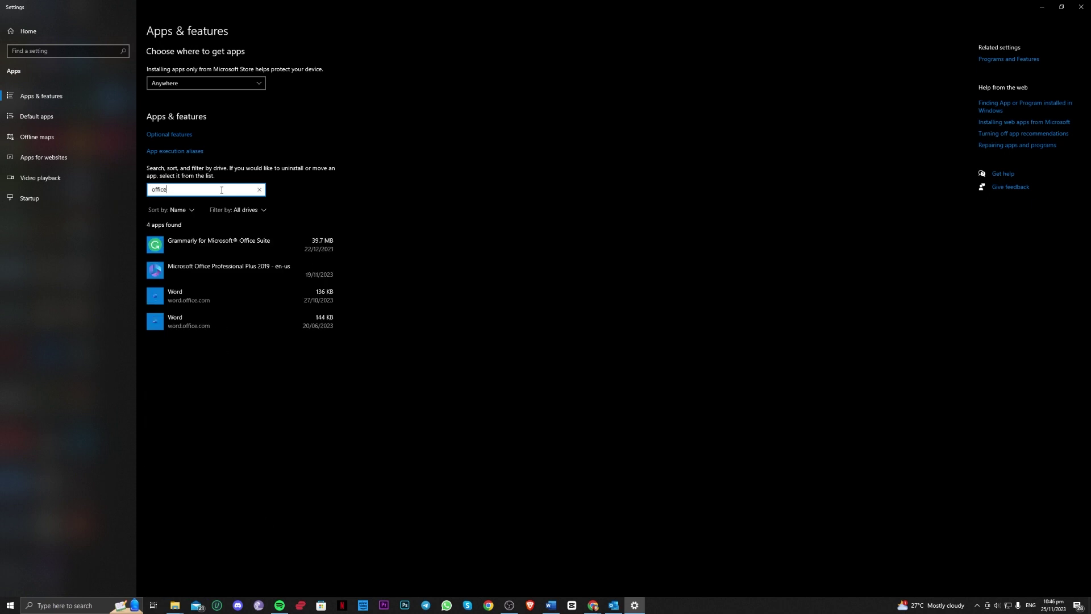
{"action": "type", "text": "365"}
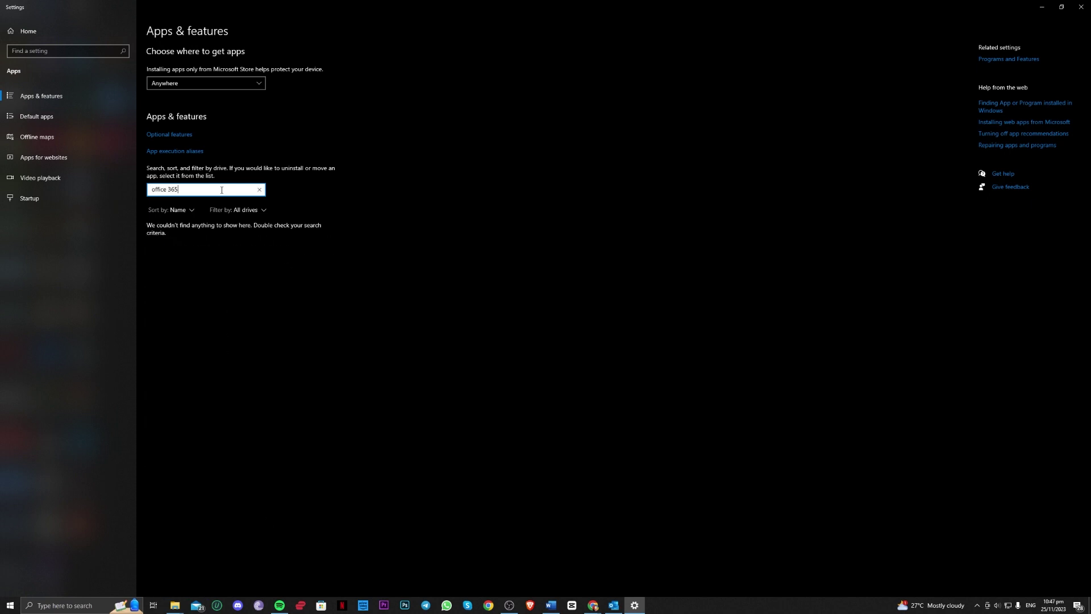
{"action": "left_click", "coordinate": [236, 248]}
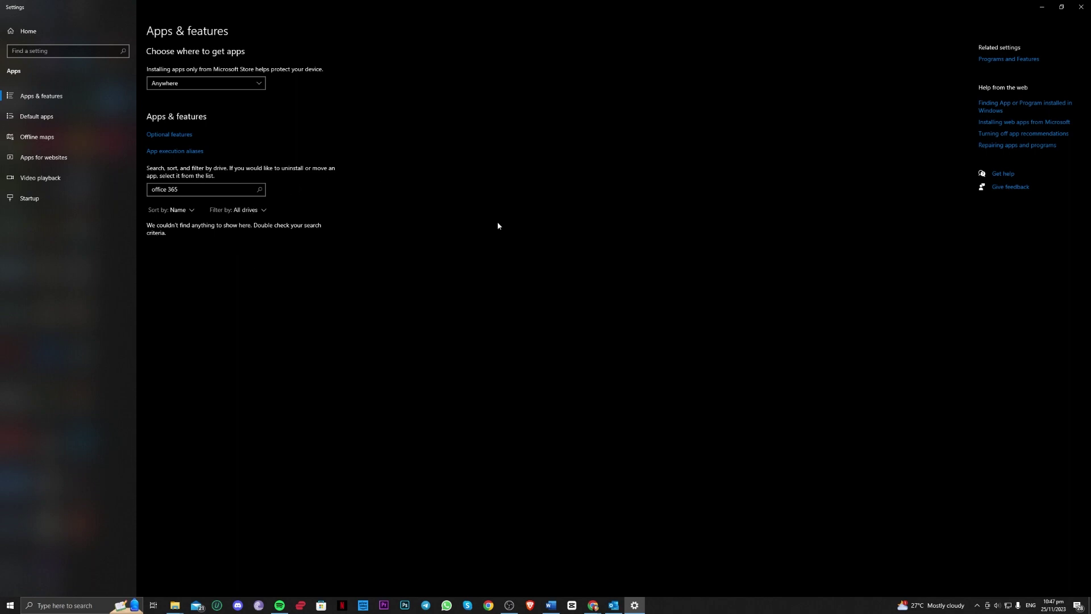
Close Settings and reopen Apps & features via a search for 'install a pr'.
{"action": "left_click", "coordinate": [111, 111]}
{"action": "left_click", "coordinate": [1079, 7]}
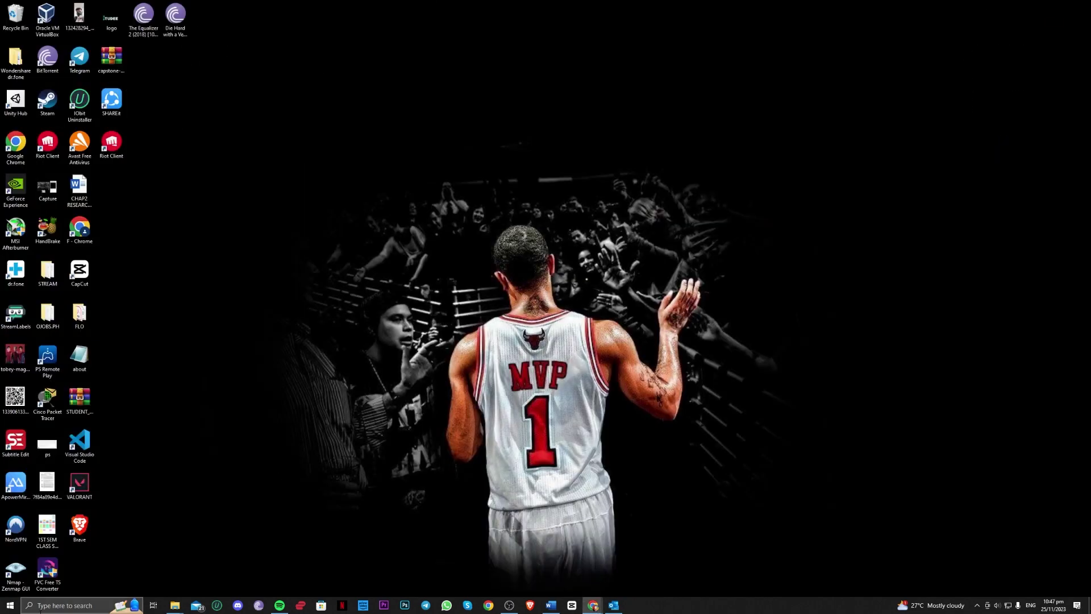
{"action": "left_click", "coordinate": [79, 605]}
{"action": "type", "text": "unsin"}
{"action": "key", "text": "BackSpace"}
{"action": "key", "text": "BackSpace"}
{"action": "key", "text": "BackSpace"}
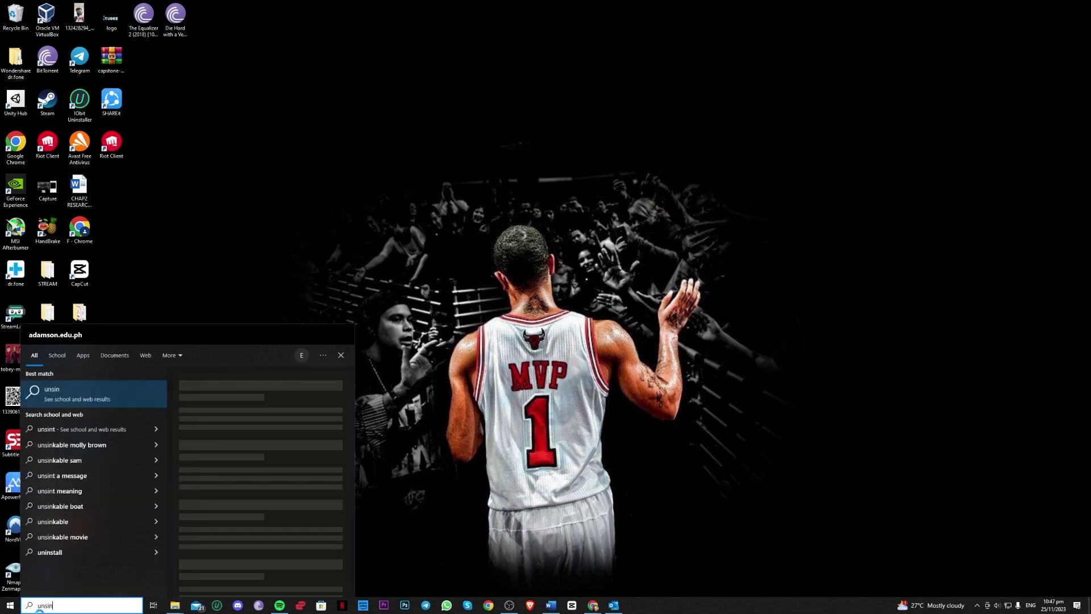
{"action": "type", "text": "install"}
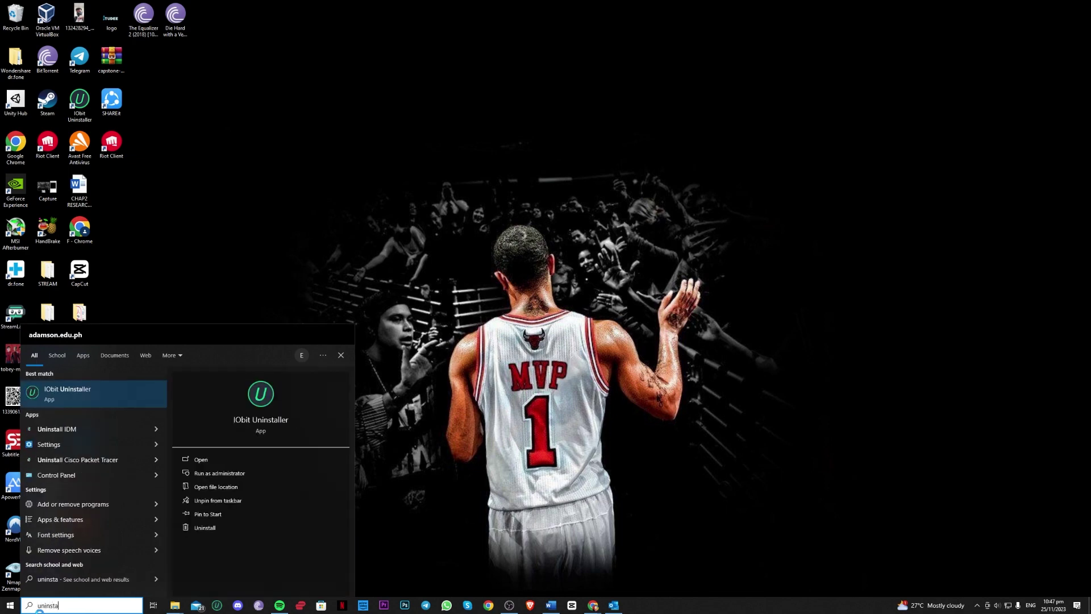
{"action": "type", "text": " a pr"}
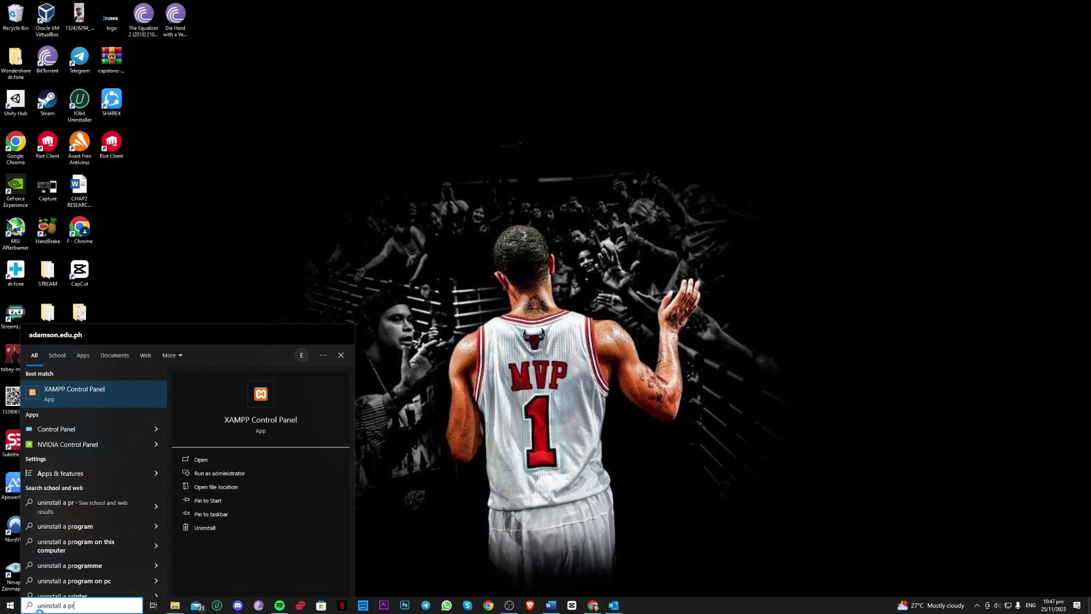
{"action": "left_click", "coordinate": [83, 471]}
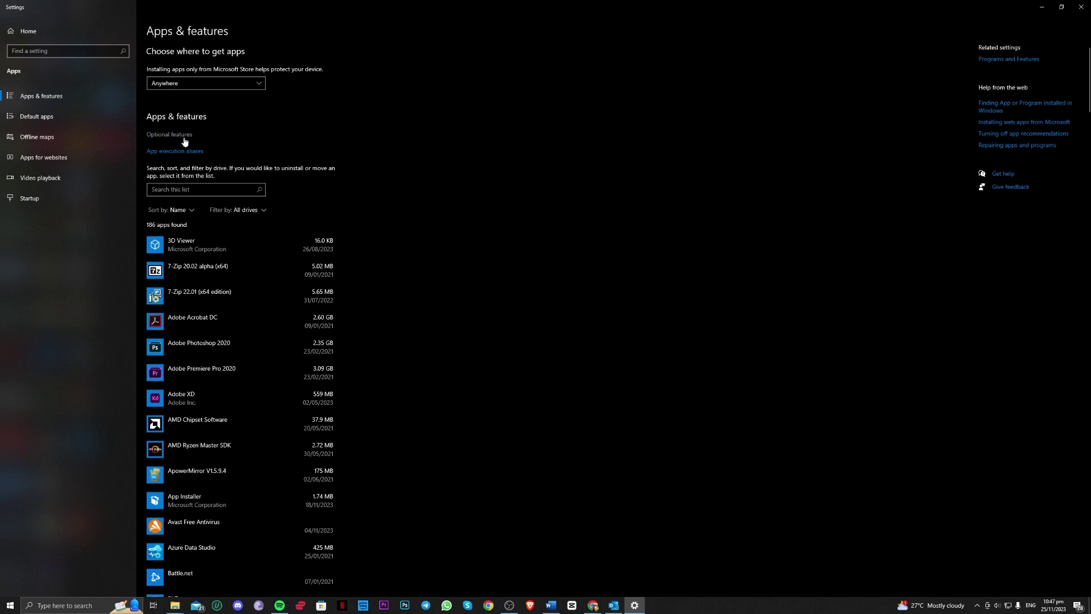
Close Settings again and open Control Panel by searching 'control'.
{"action": "left_click", "coordinate": [1082, 7]}
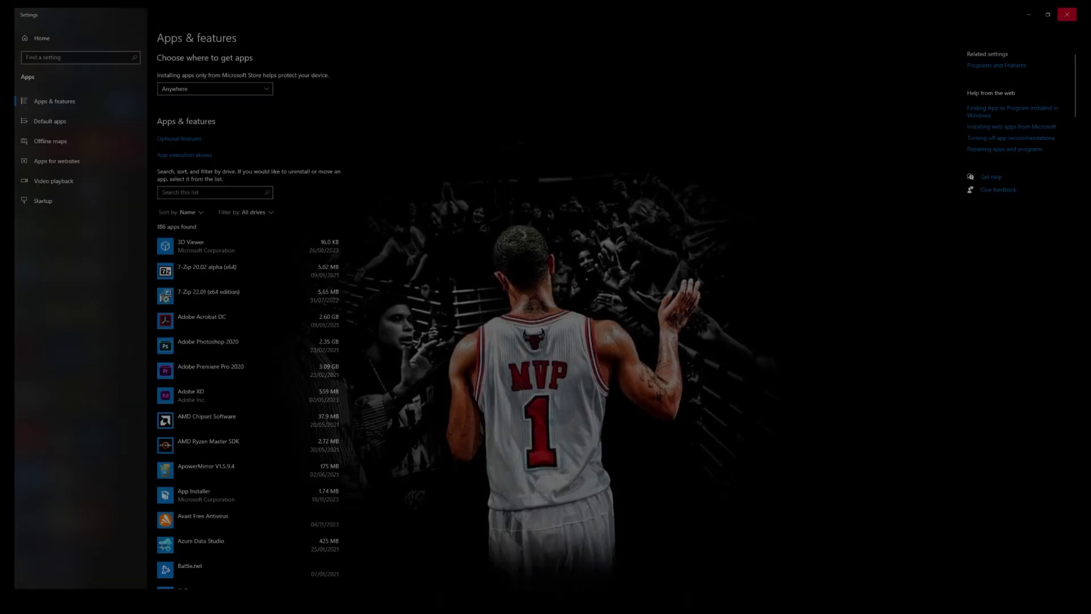
{"action": "left_click", "coordinate": [62, 605]}
{"action": "type", "text": "control"}
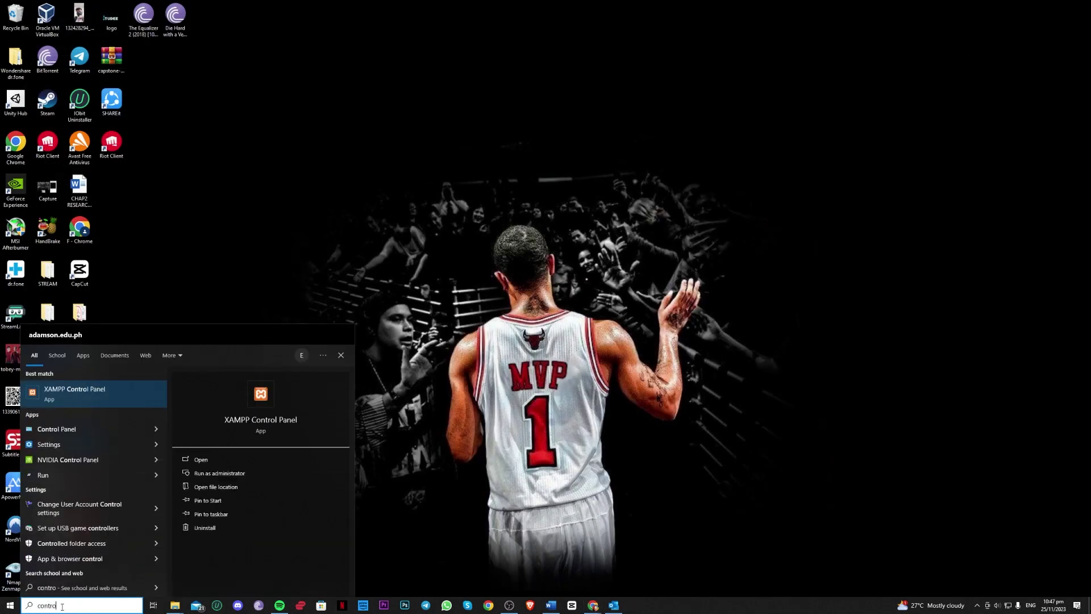
{"action": "key", "text": "Return"}
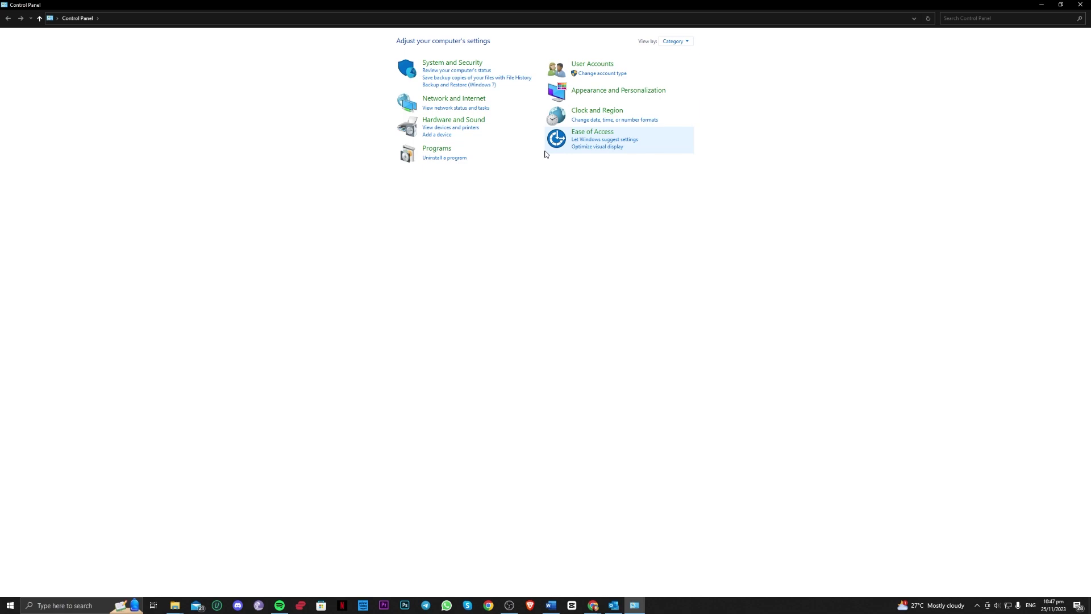
Open Uninstall a program and step through the installed programs list with the keyboard.
{"action": "left_click", "coordinate": [463, 159]}
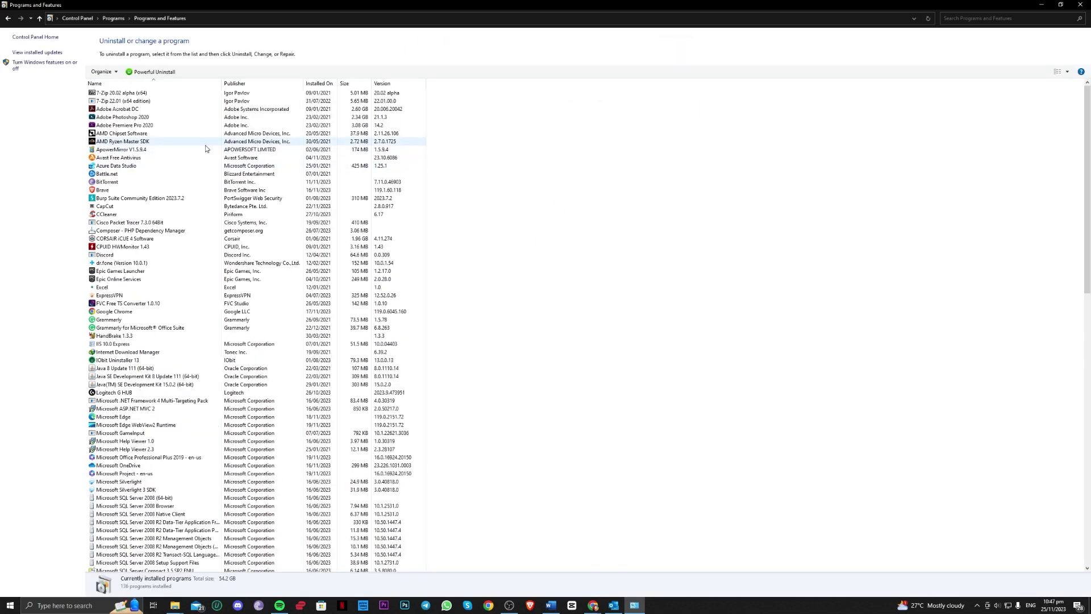
{"action": "left_click", "coordinate": [206, 143]}
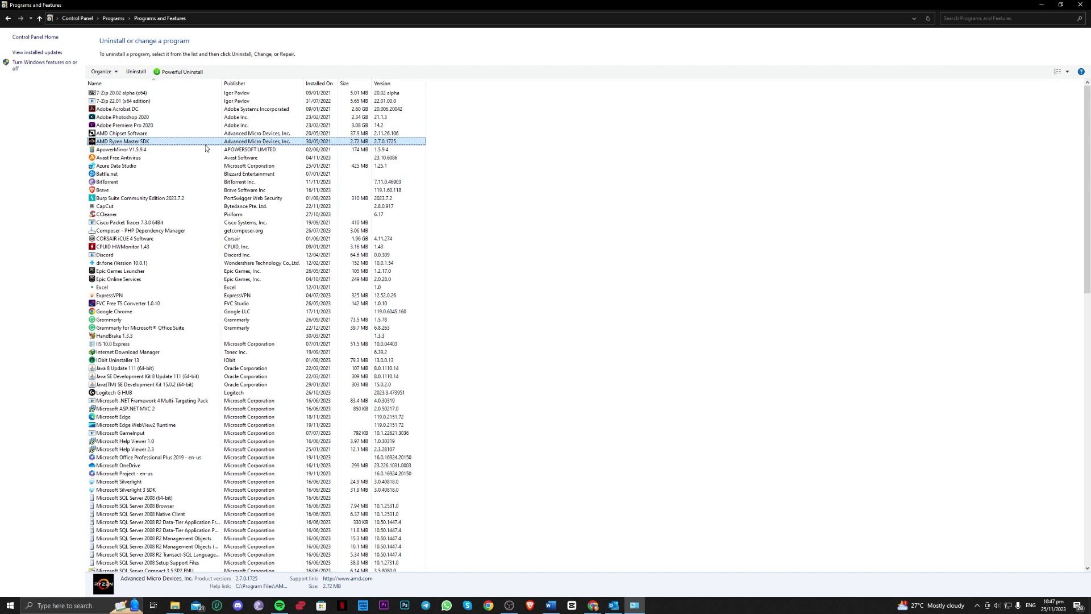
{"action": "key", "text": "o"}
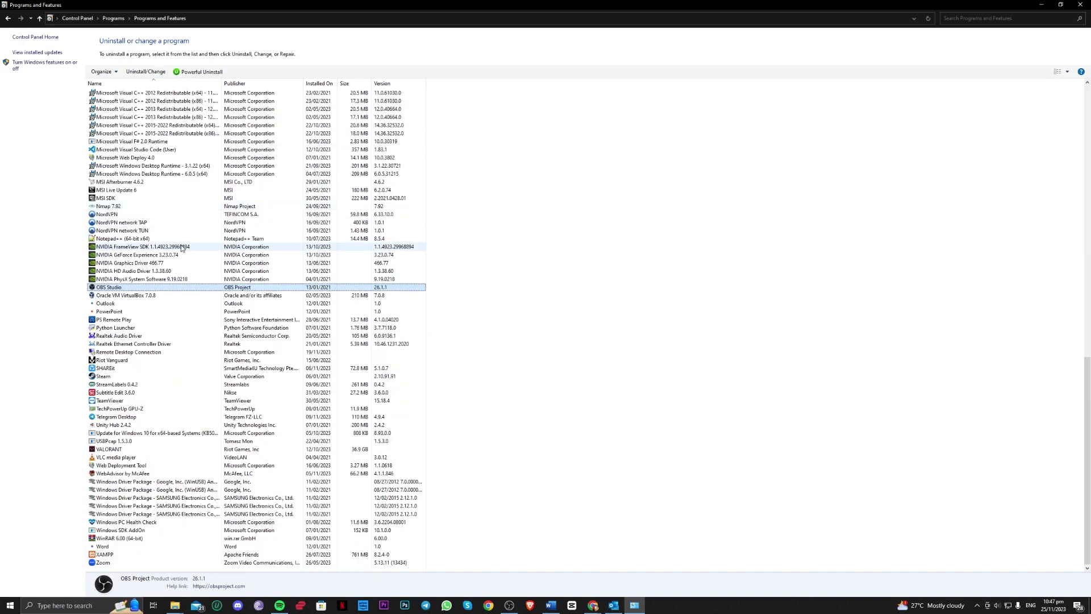
{"action": "key", "text": "Down"}
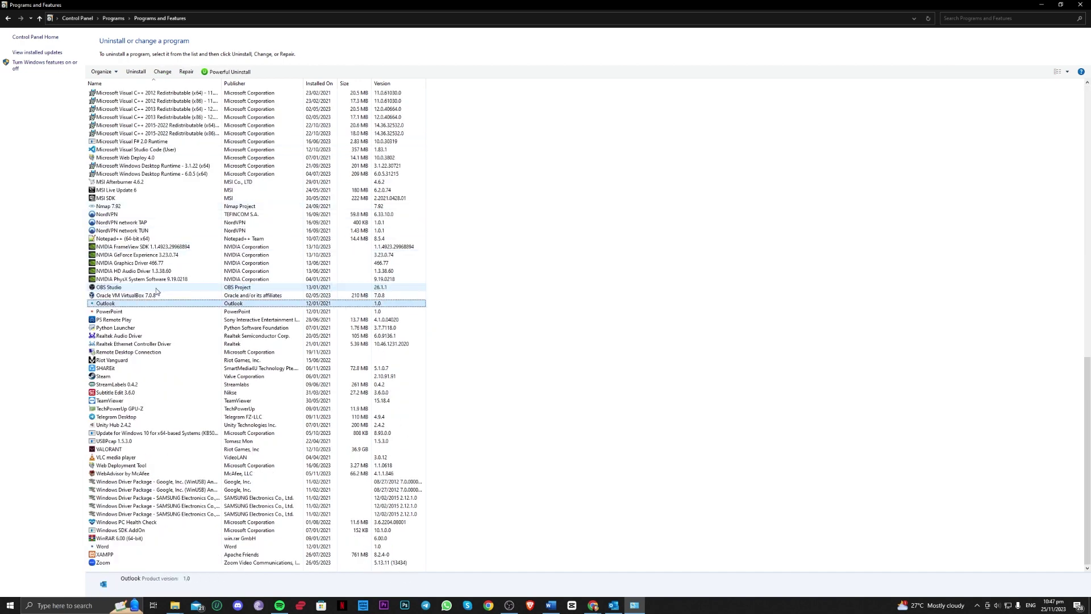
{"action": "key", "text": "Up"}
{"action": "key", "text": "Down"}
{"action": "key", "text": "Up"}
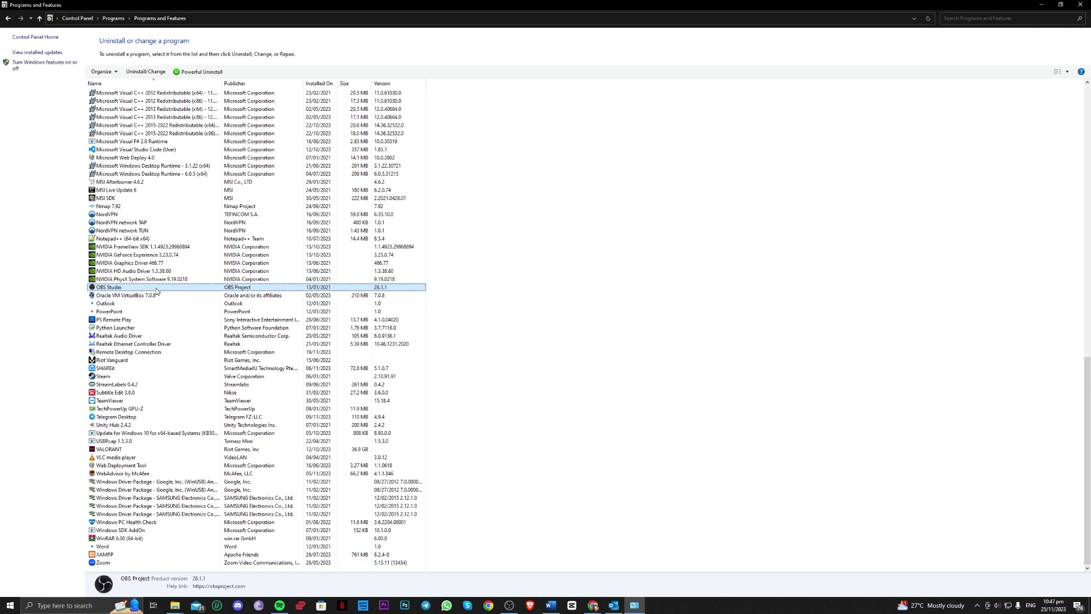
{"action": "key", "text": "w"}
{"action": "key", "text": "Down"}
{"action": "key", "text": "Down"}
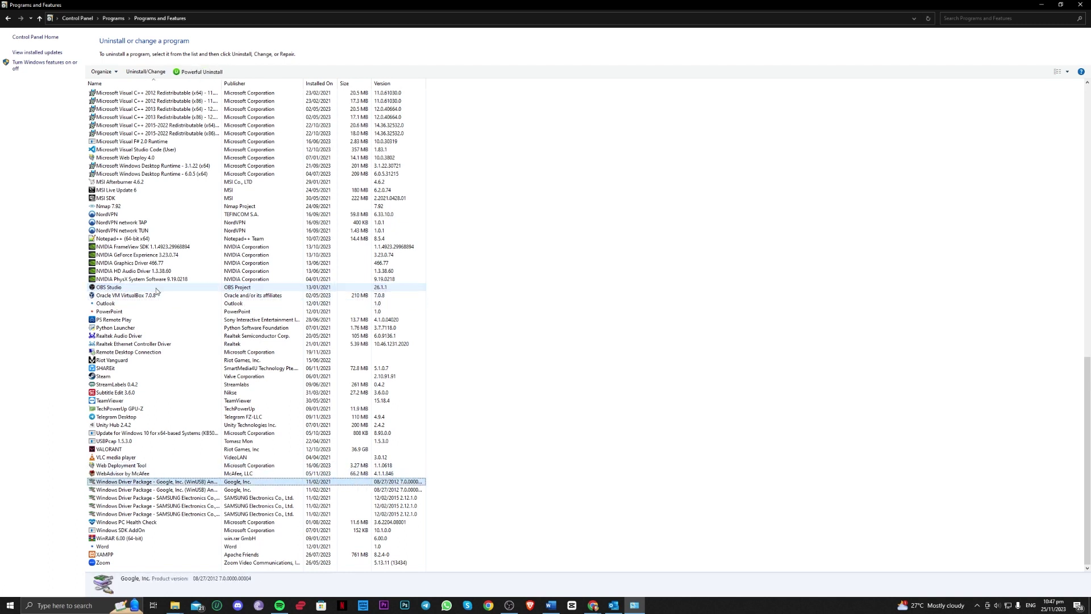
{"action": "key", "text": "Down"}
{"action": "key", "text": "Down"}
{"action": "key", "text": "Down"}
{"action": "key", "text": "Down"}
{"action": "key", "text": "Down"}
{"action": "key", "text": "Down"}
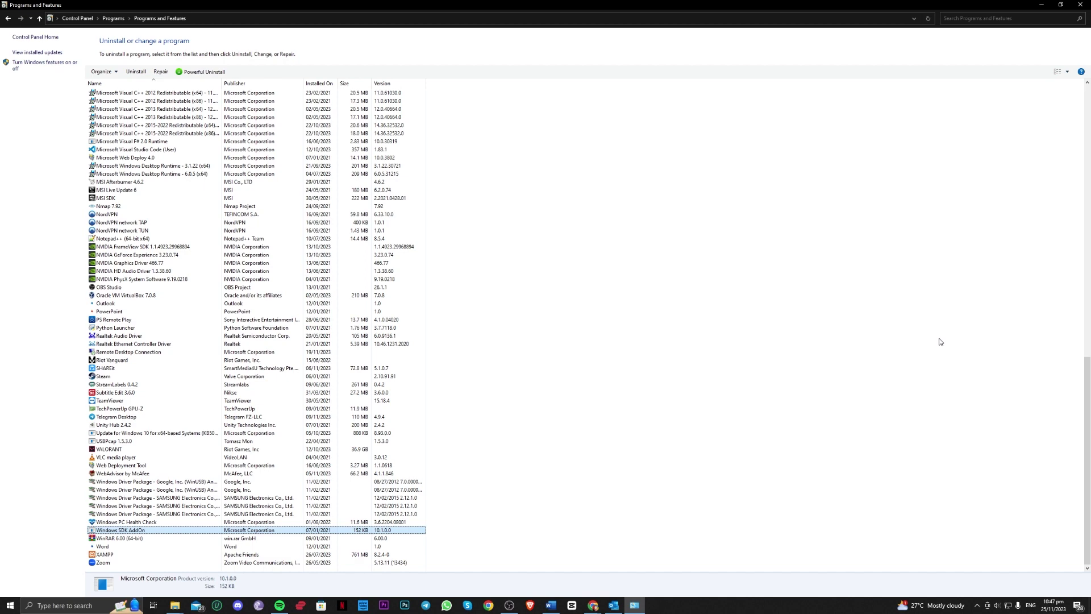
{"action": "key", "text": "Down"}
Scroll the list and select Microsoft Office Professional Plus 2019 - en-us.
{"action": "left_click_drag", "start_coordinate": [1088, 401], "coordinate": [1049, 144]}
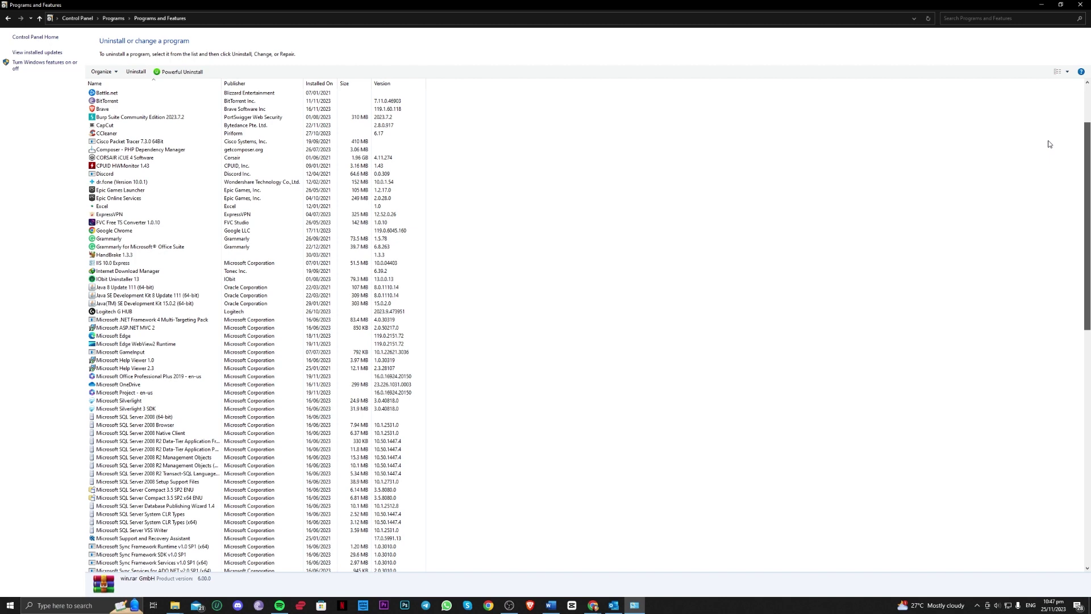
{"action": "left_click_drag", "start_coordinate": [1049, 144], "coordinate": [1056, 149]}
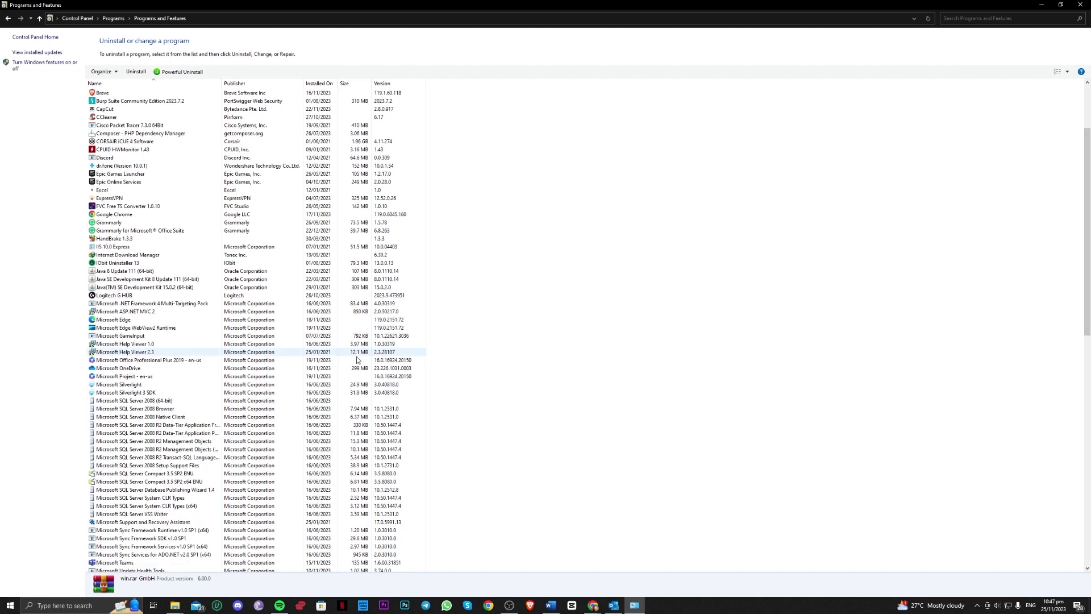
{"action": "left_click", "coordinate": [115, 360]}
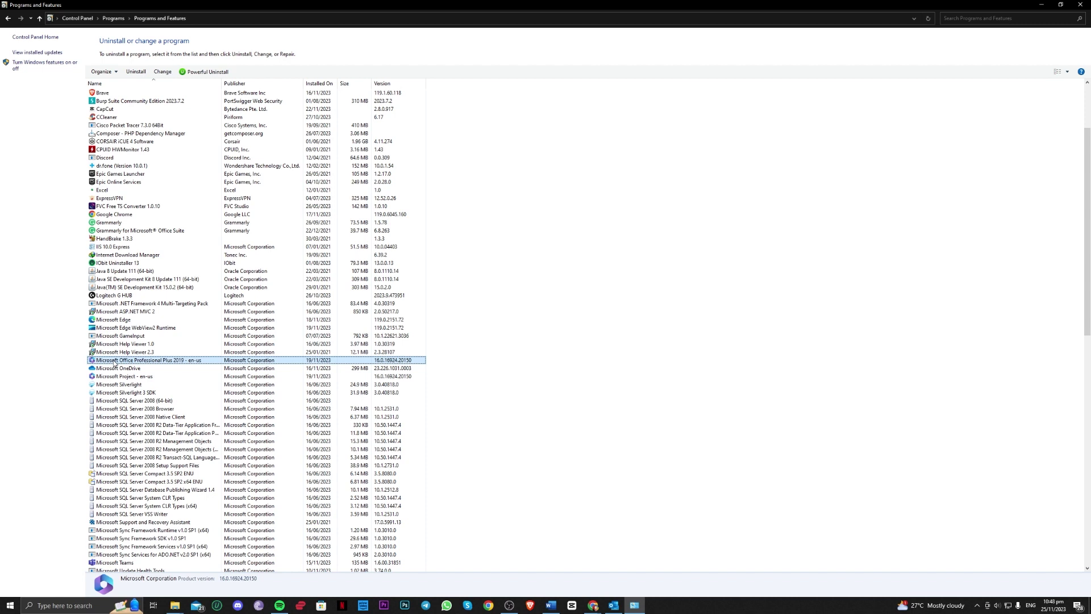
Right-click Microsoft Office Professional Plus 2019 to reach its repair options, with Quick Repair chosen.
{"action": "right_click", "coordinate": [115, 362]}
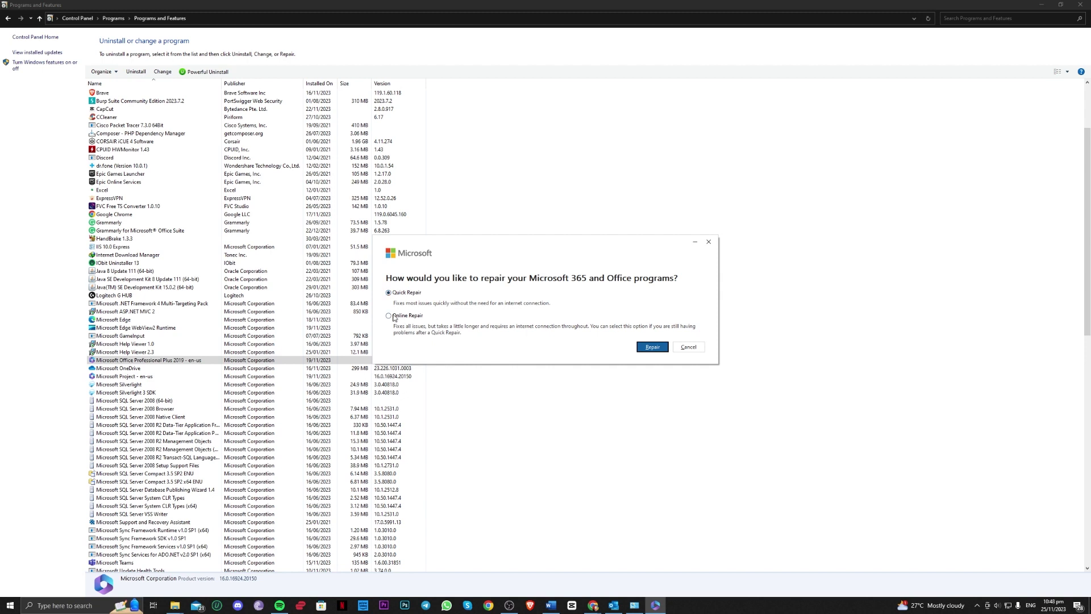
Cancel the Office repair dialog without running a repair.
{"action": "left_click", "coordinate": [690, 349]}
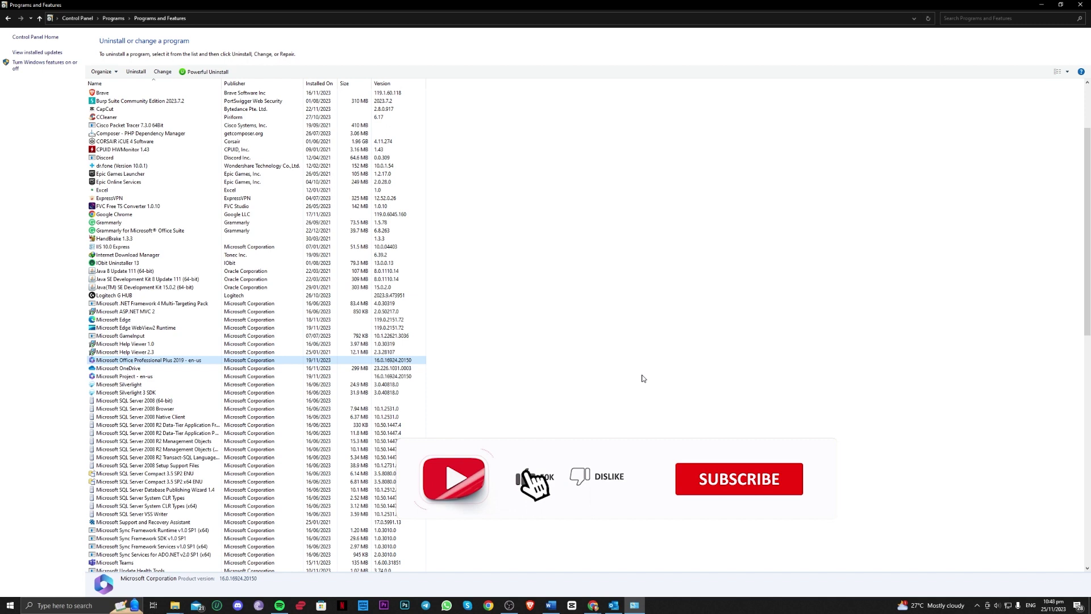